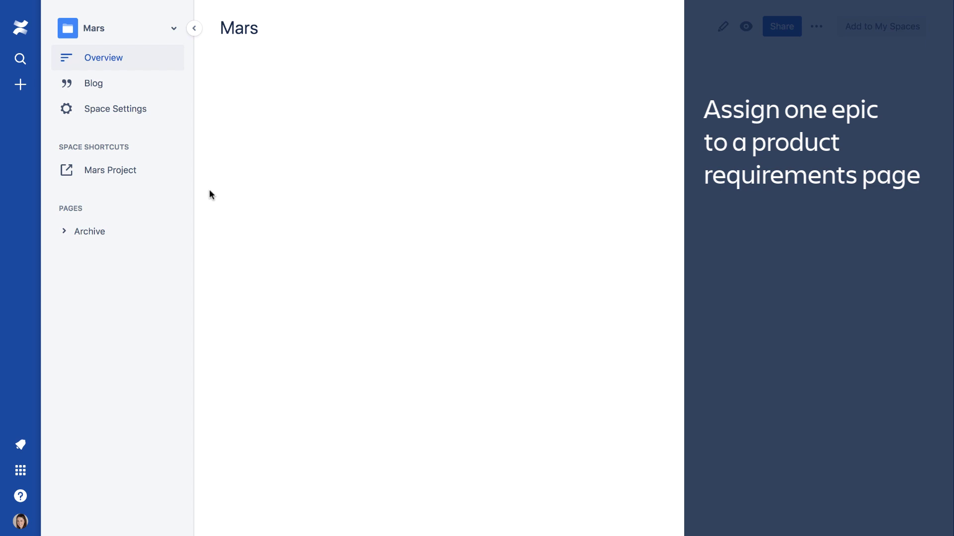
Create a new page in the Mars space from the Product requirements template.
click(22, 84)
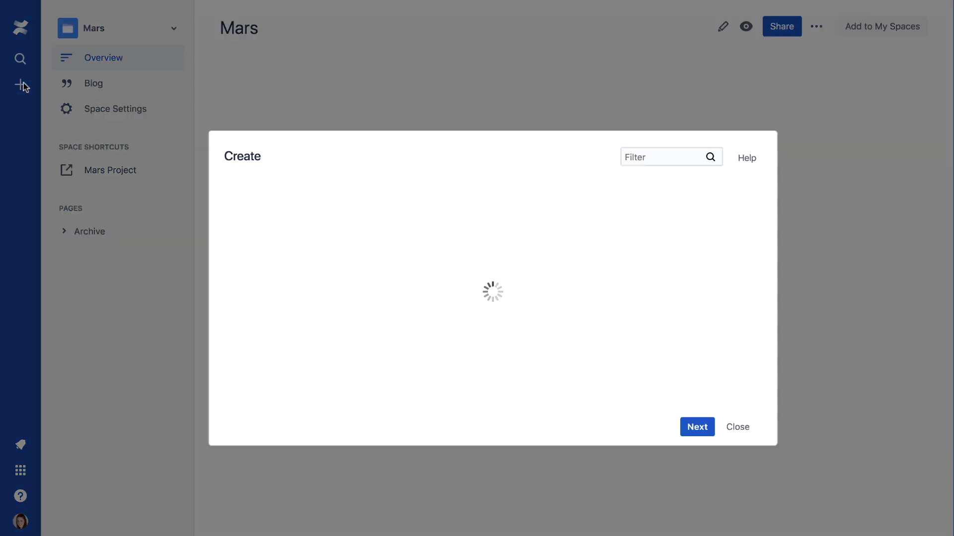
drag(757, 248, 759, 363)
click(588, 252)
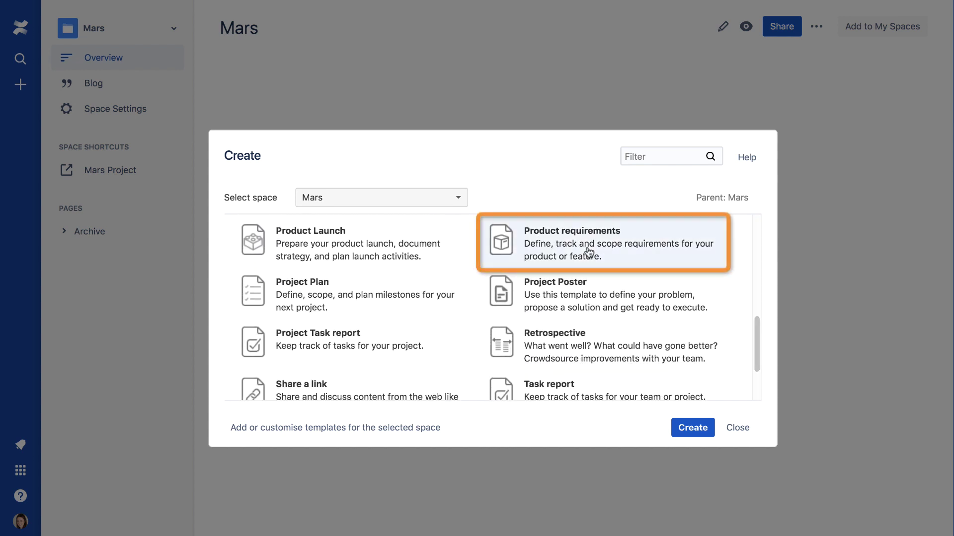
click(691, 430)
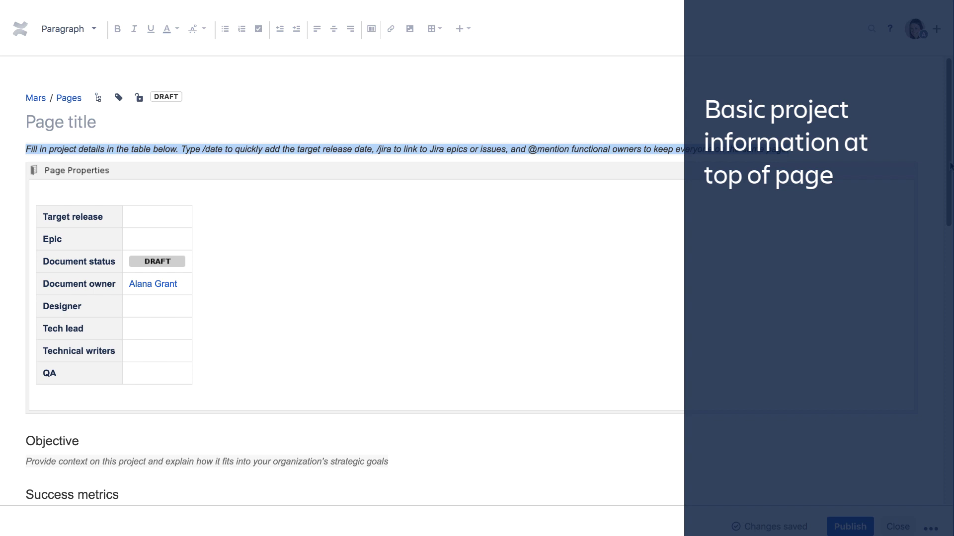
scroll(950, 166, down, 5)
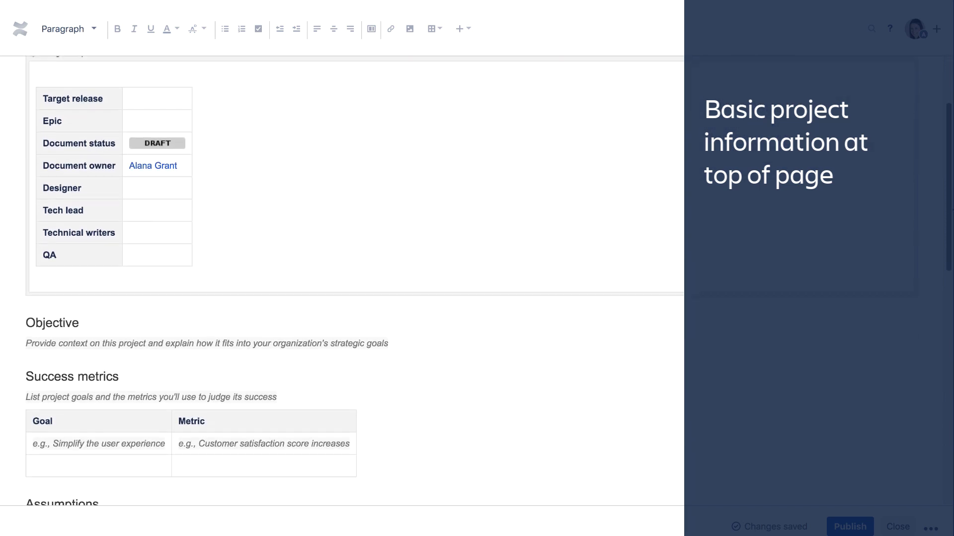
scroll(348, 278, down, 5)
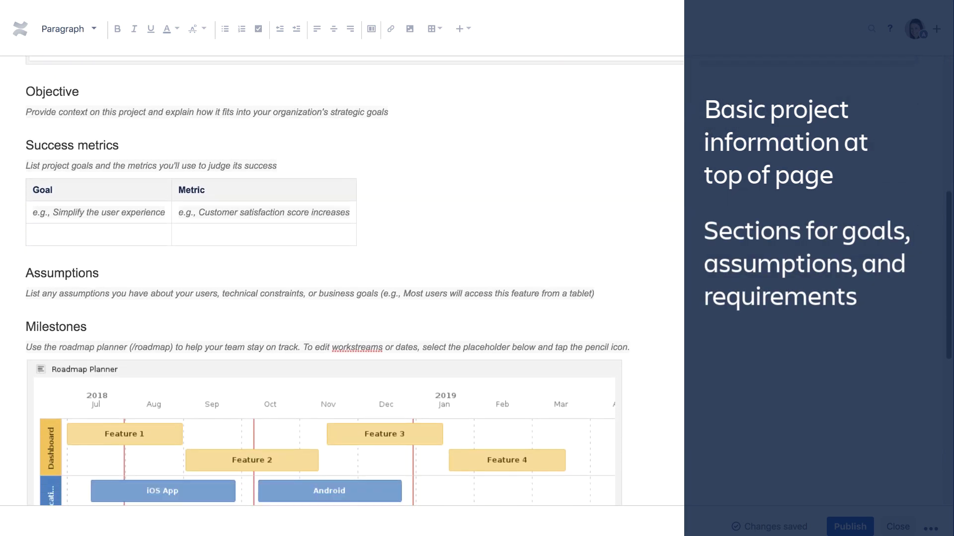
scroll(347, 278, down, 4)
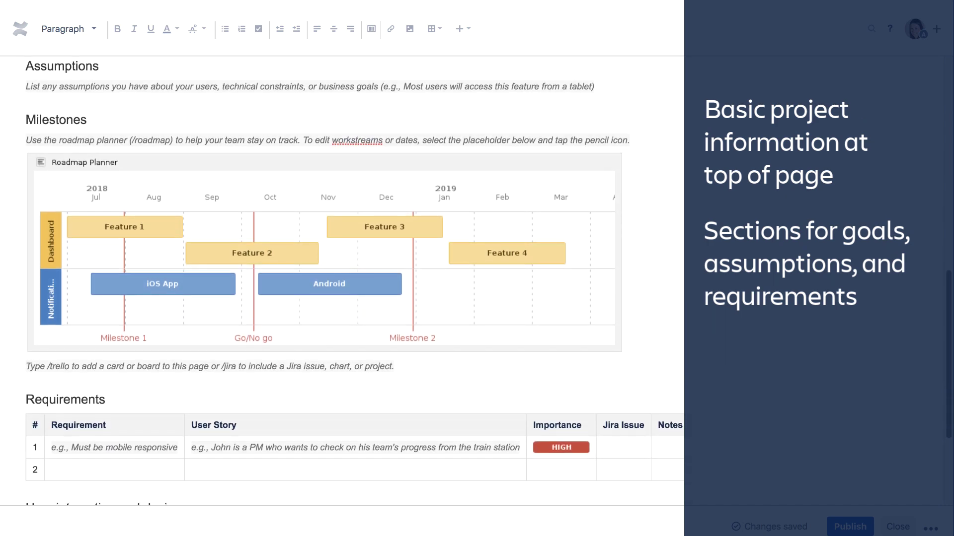
scroll(348, 278, down, 3)
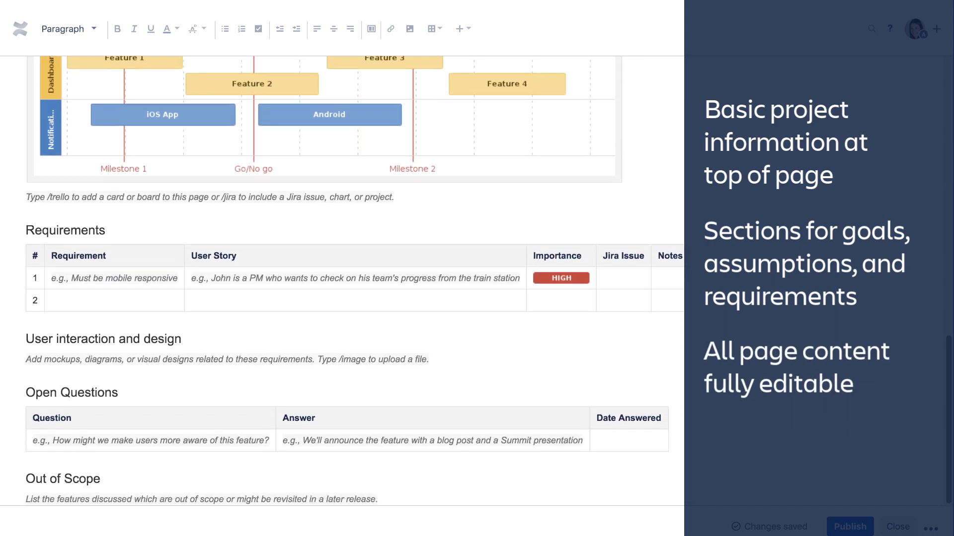
scroll(348, 278, up, 15)
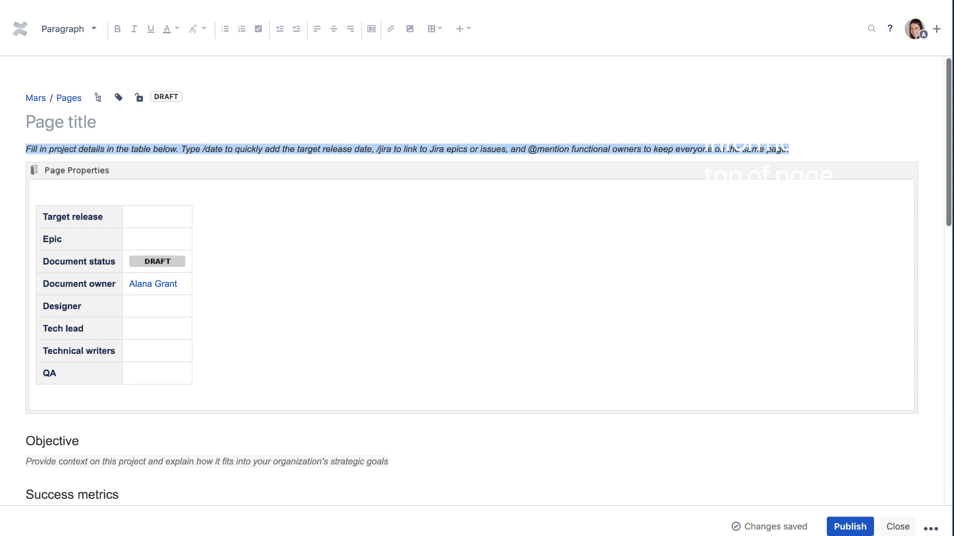
Title the page 'Product page for Oxygen Management' and set Target release to 1.0.
click(61, 122)
text(Produc)
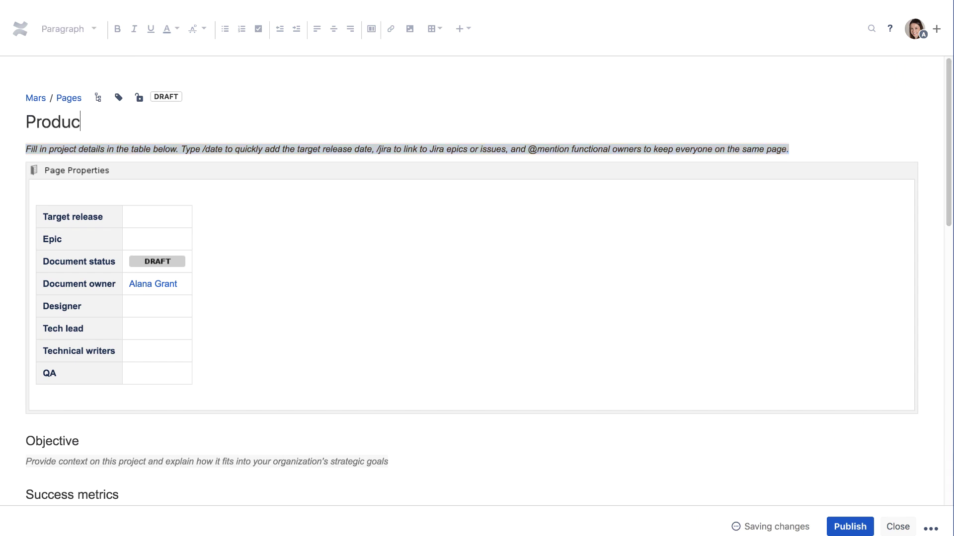
text(t page for Oxygen Management)
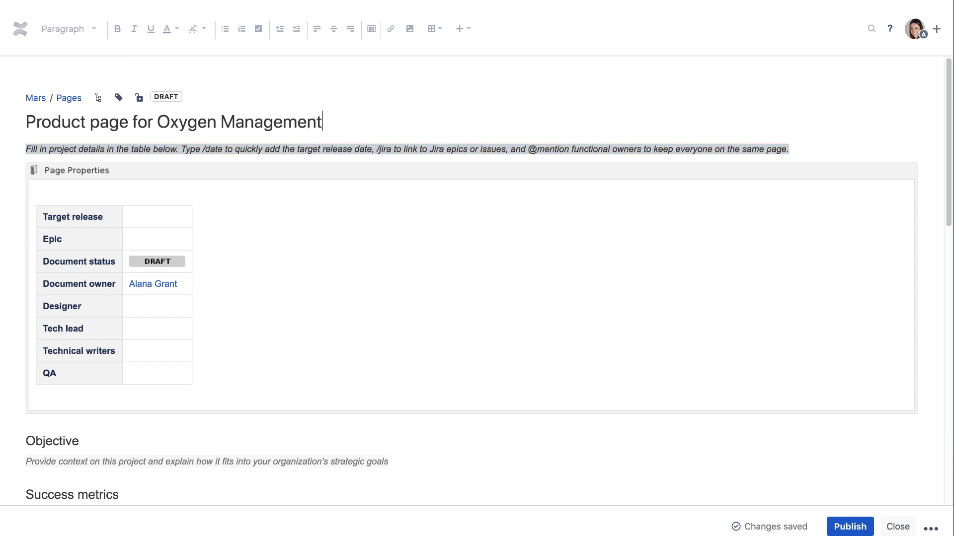
click(147, 217)
text(1.0)
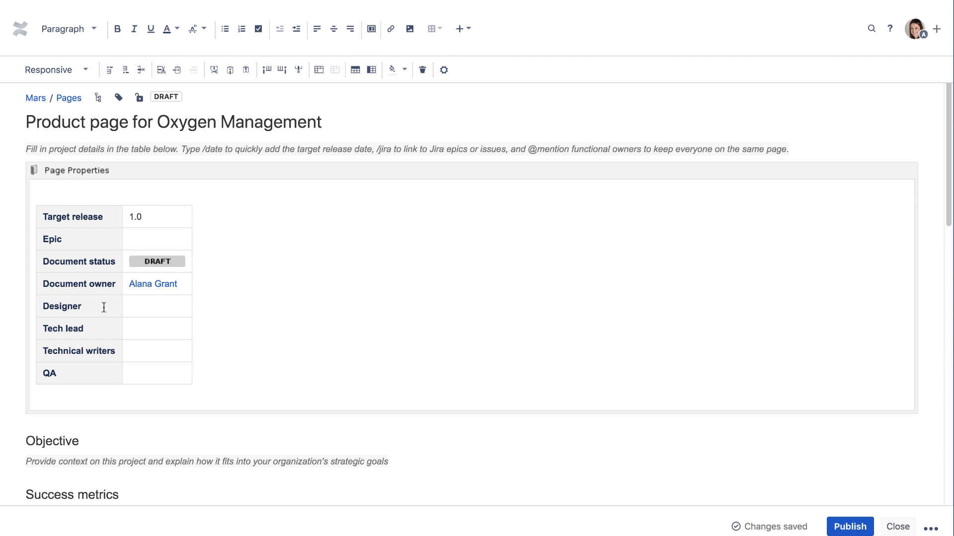
Remove the Designer, Technical writers and QA rows, set objective 'Add Oxygen Management', and publish.
click(162, 70)
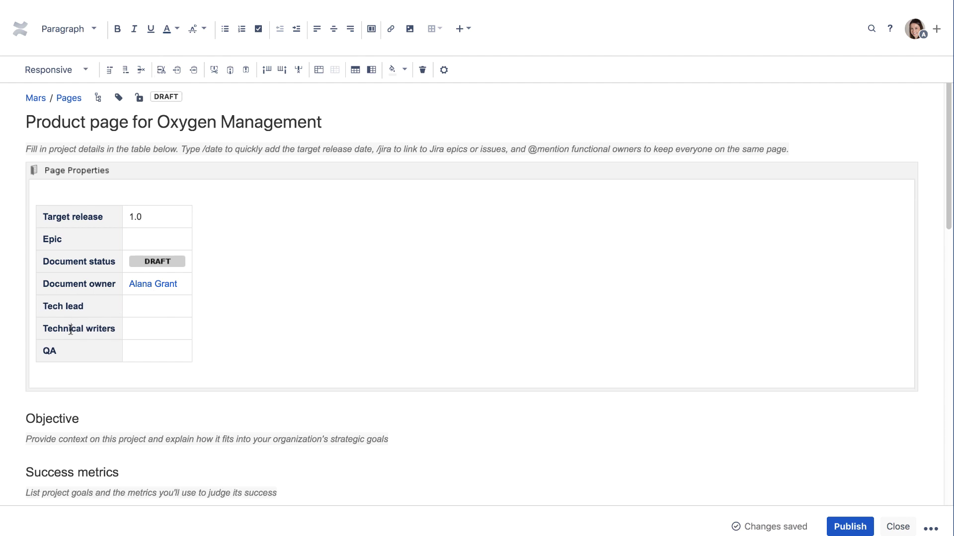
click(161, 70)
click(161, 70)
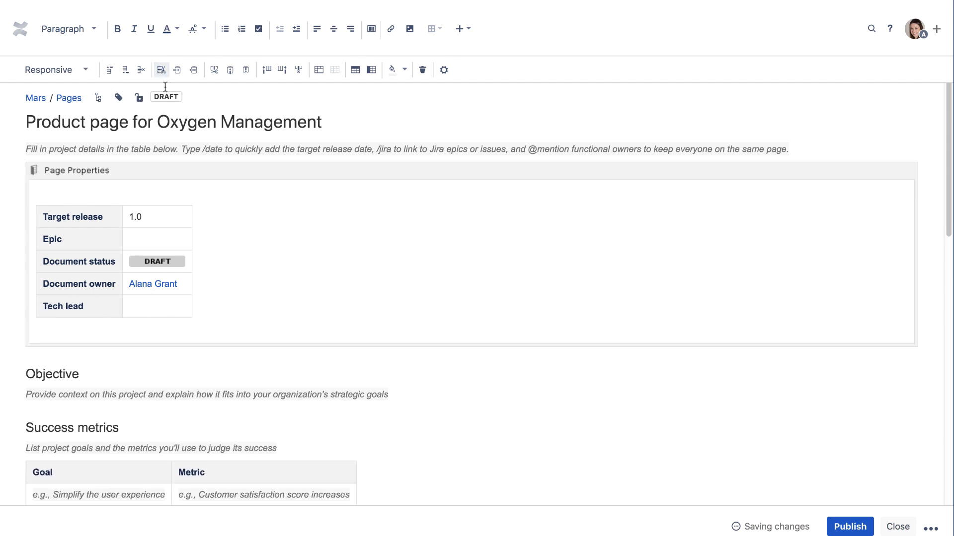
click(55, 395)
text(Add Oxygen Management)
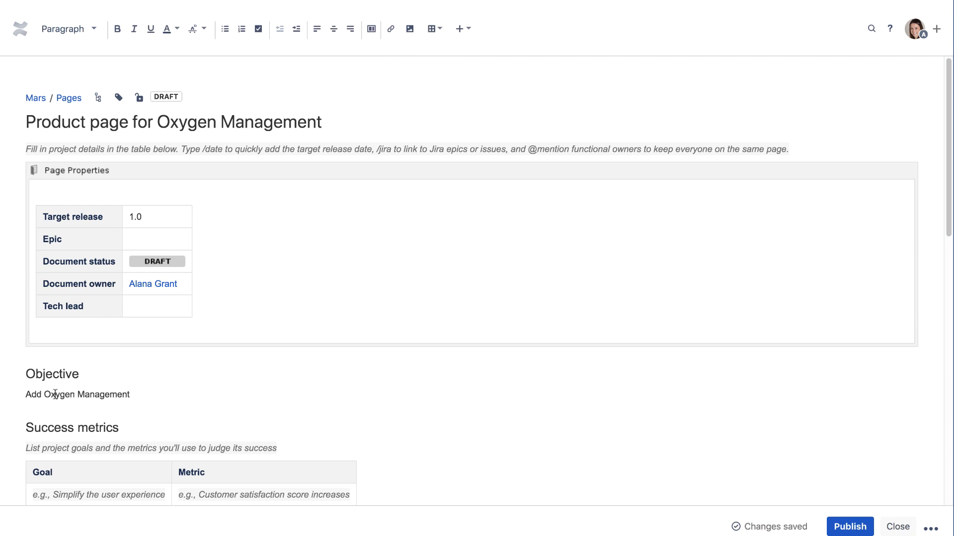
click(837, 528)
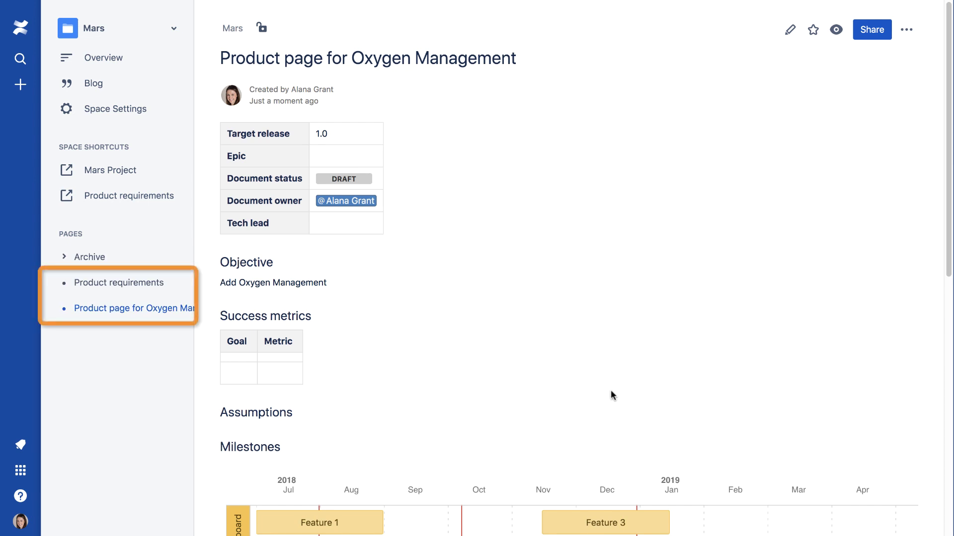
click(140, 287)
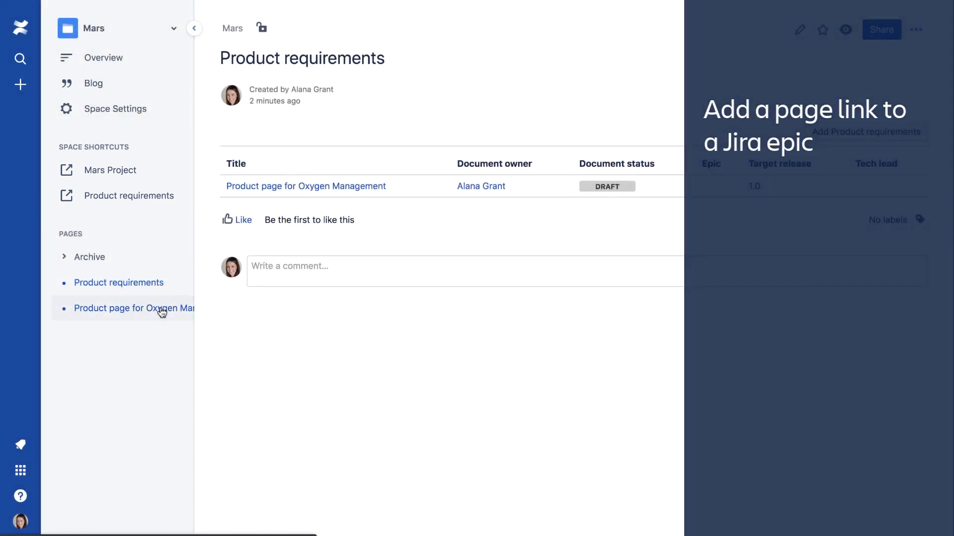
click(162, 309)
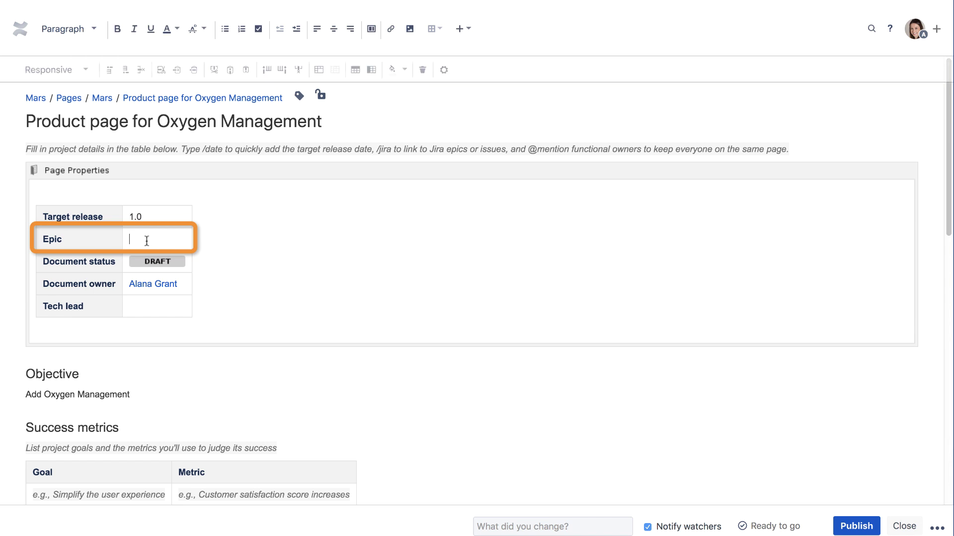
Insert Jira epic MARS-8 Oxygen management as a single issue in the Epic field, then publish.
click(472, 32)
click(502, 175)
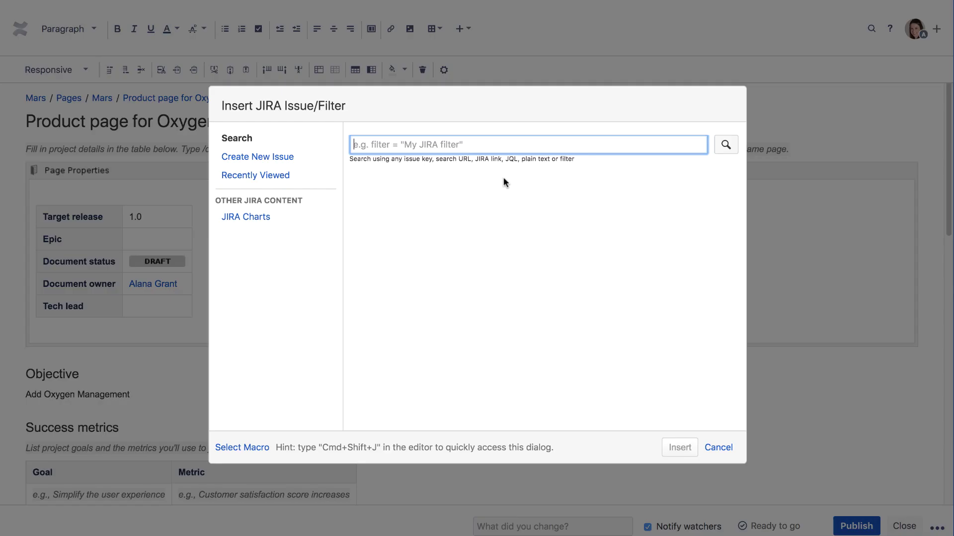
text(oxygen)
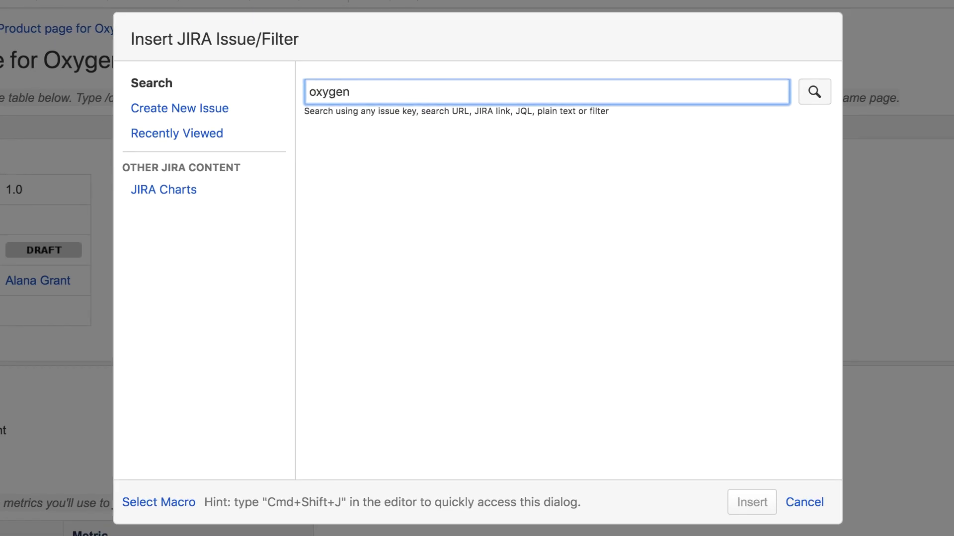
key(Return)
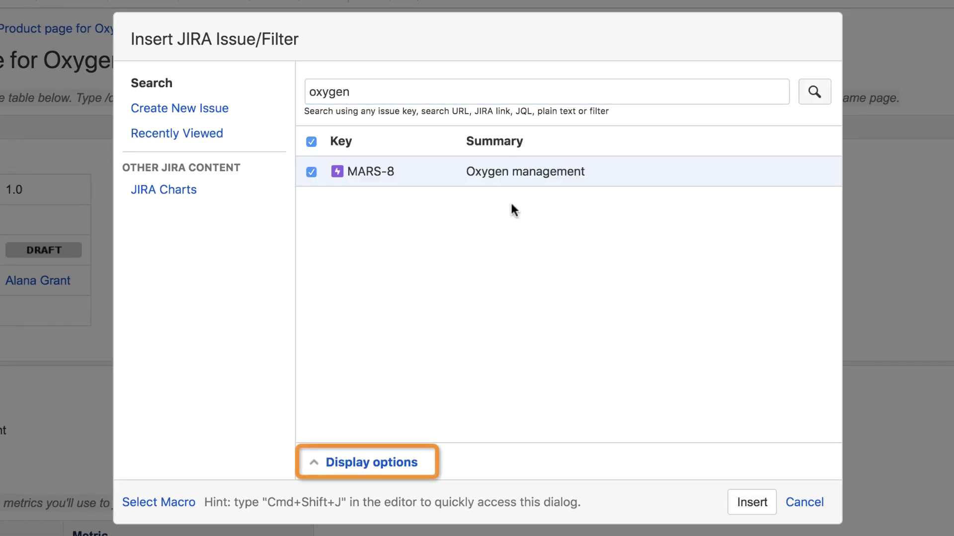
click(392, 462)
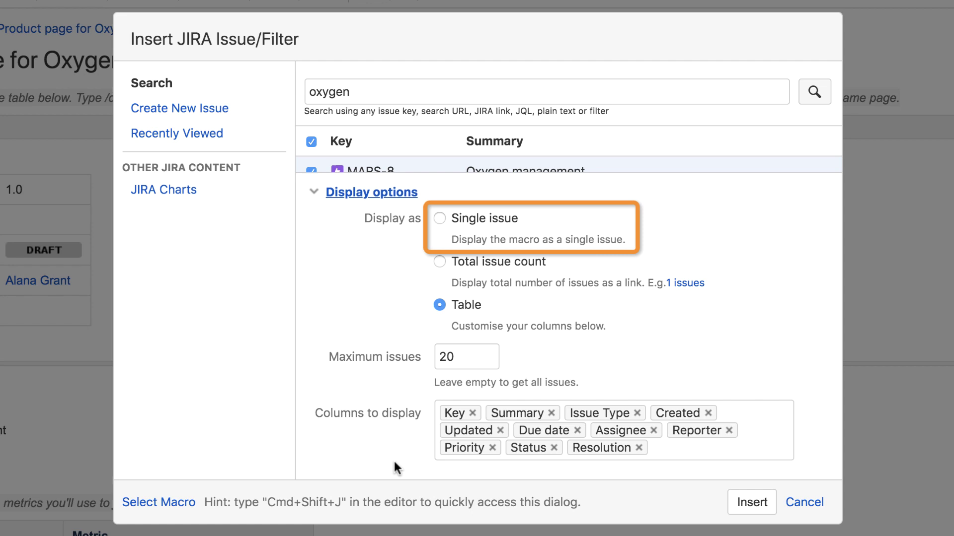
click(439, 219)
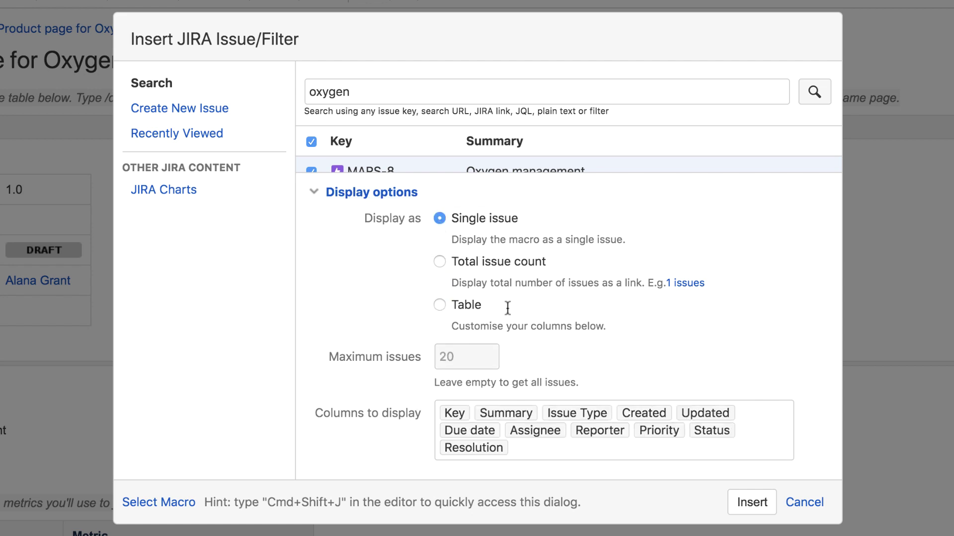
click(752, 502)
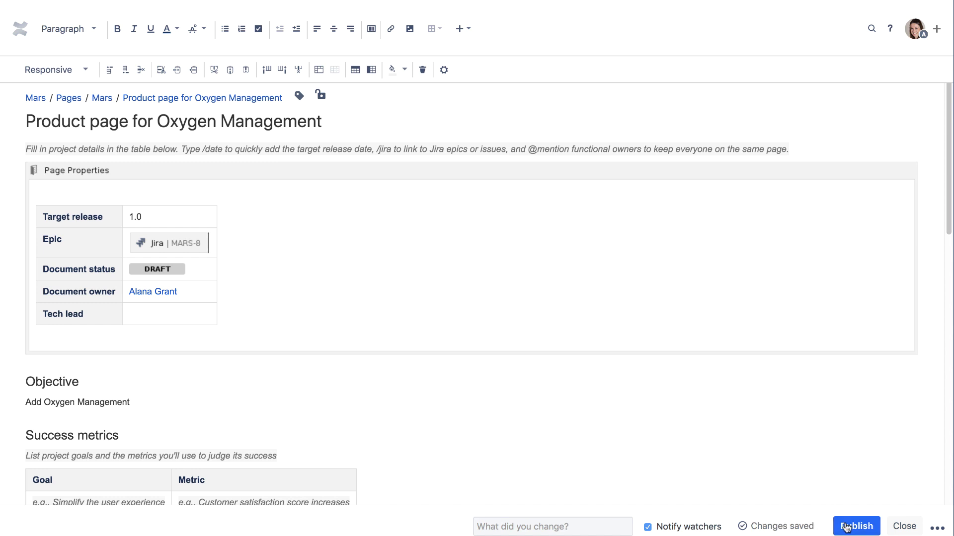
click(857, 526)
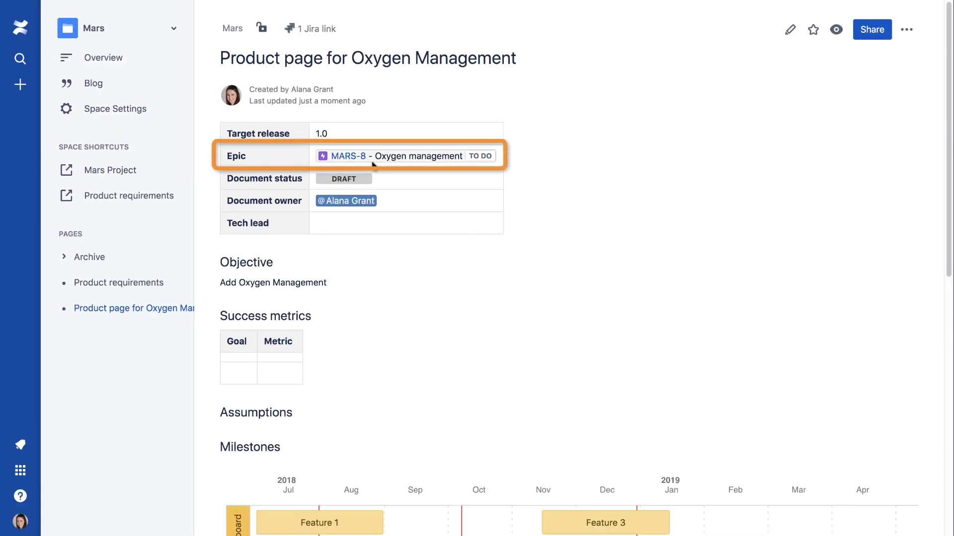
click(355, 158)
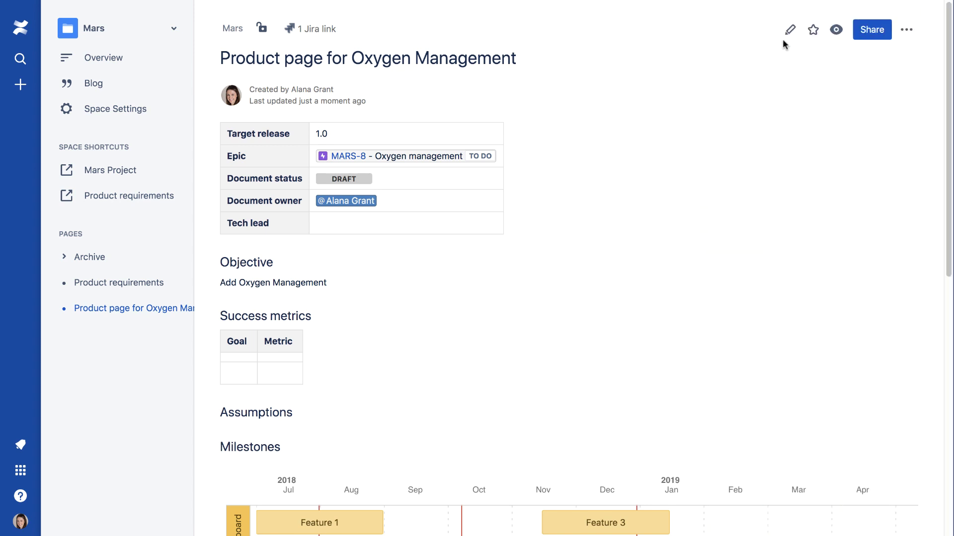
Add an 'Epic Issues' heading just above the Milestones section.
click(789, 30)
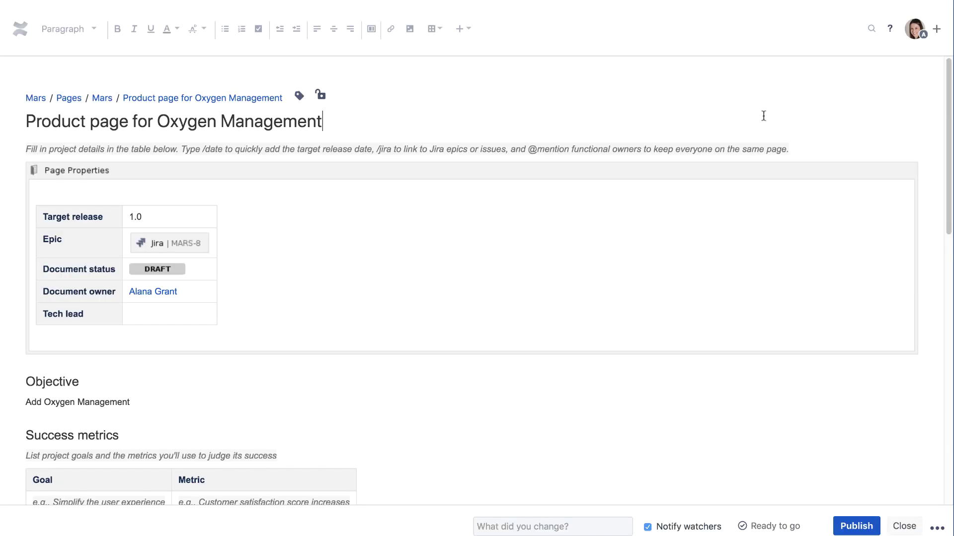
drag(949, 132, 947, 298)
click(28, 222)
key(Return)
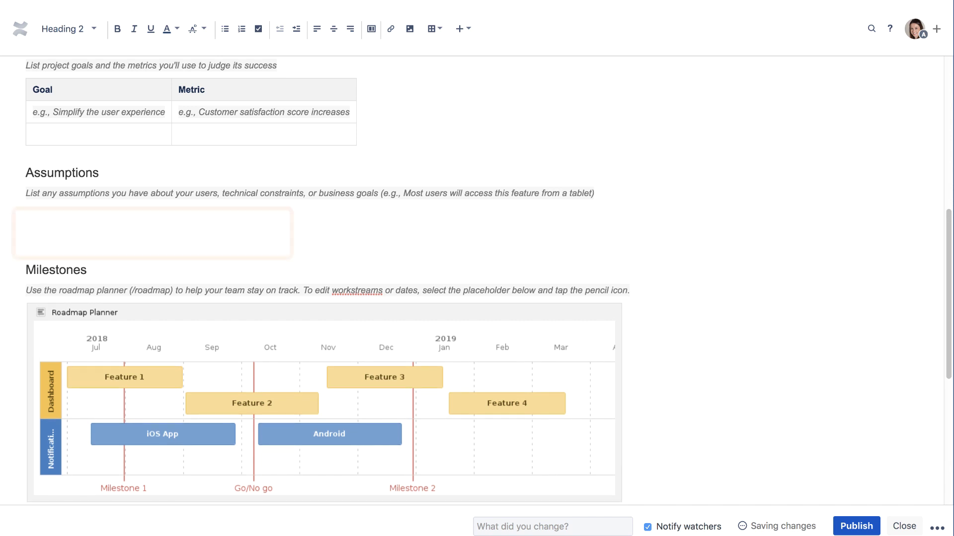
text(Epic Issues)
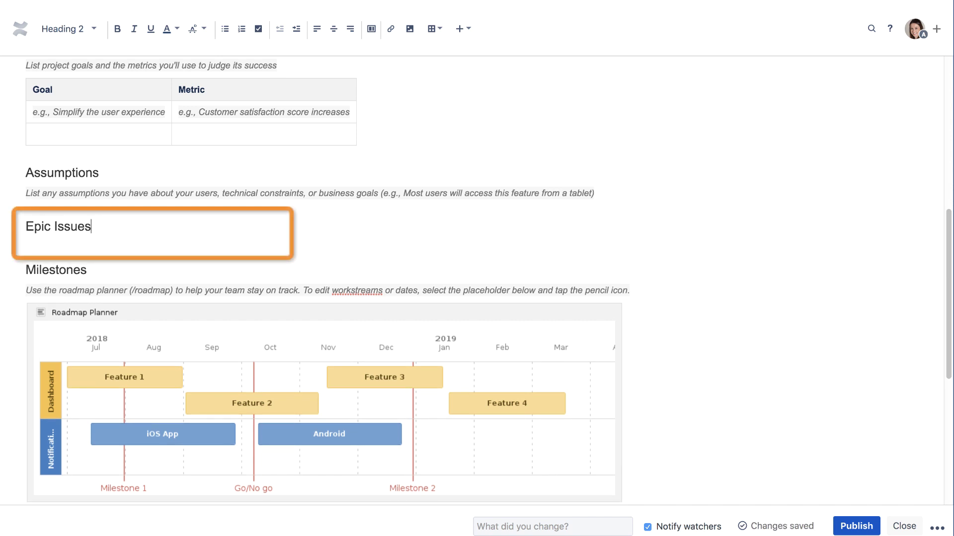
key(Return)
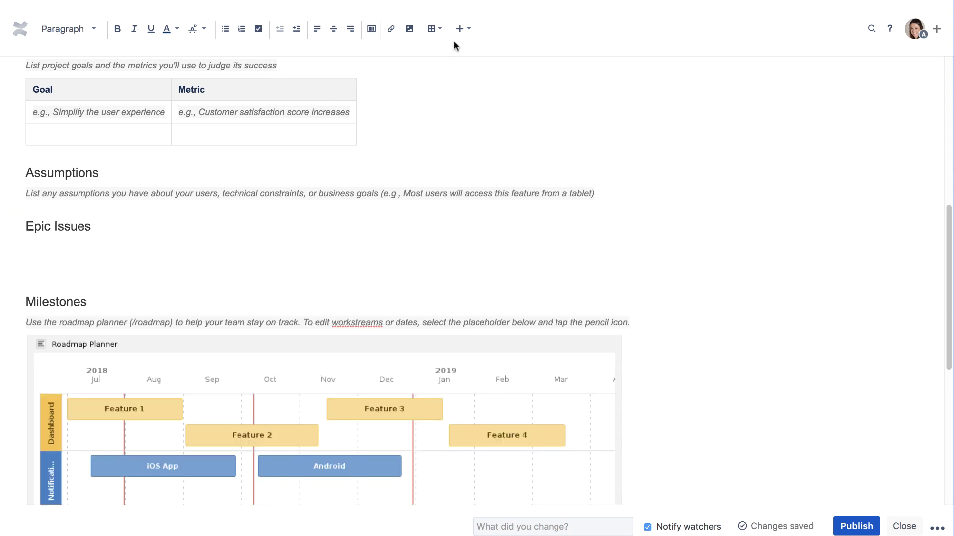
Insert a Jira issues table for the query "Epic Link" = MARS-8 below the heading.
click(461, 28)
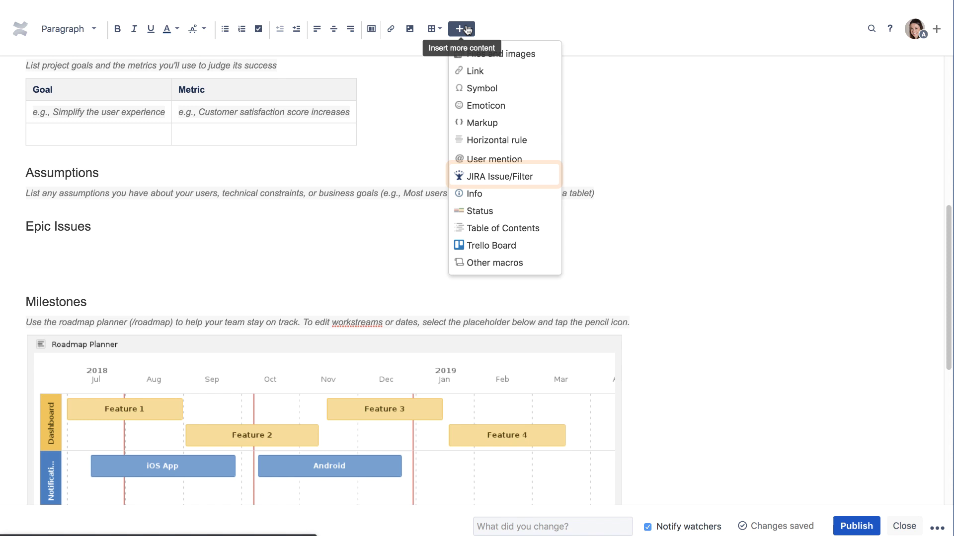
click(500, 177)
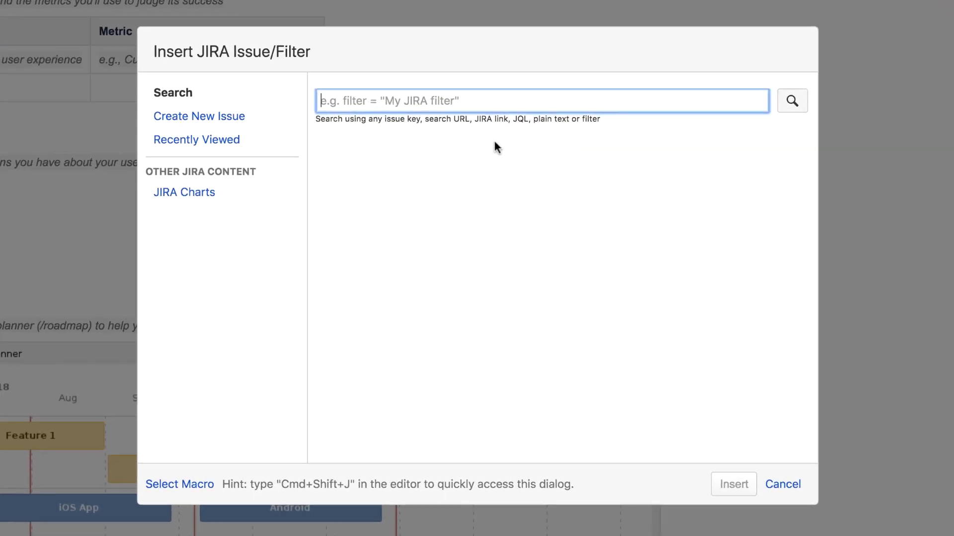
text("Epic Link" = MARS-8)
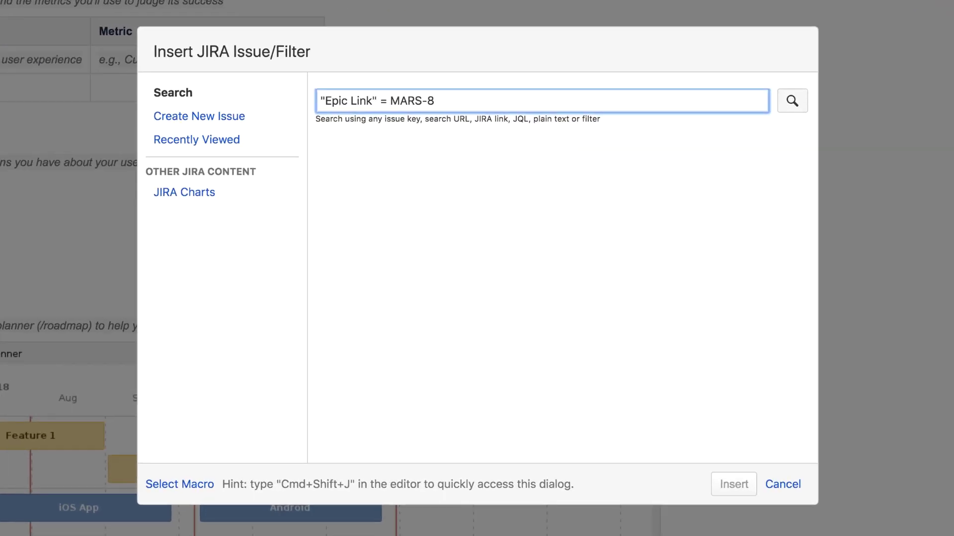
click(794, 103)
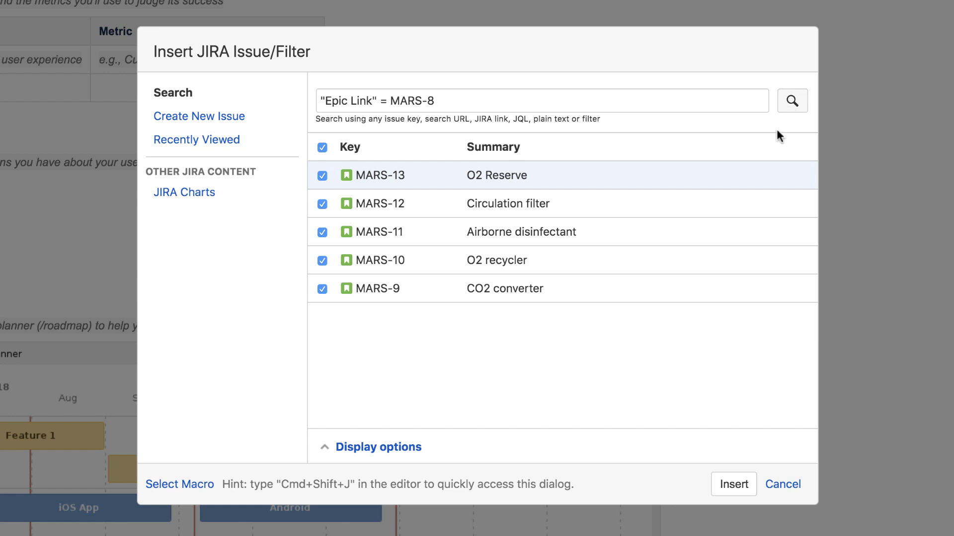
click(733, 484)
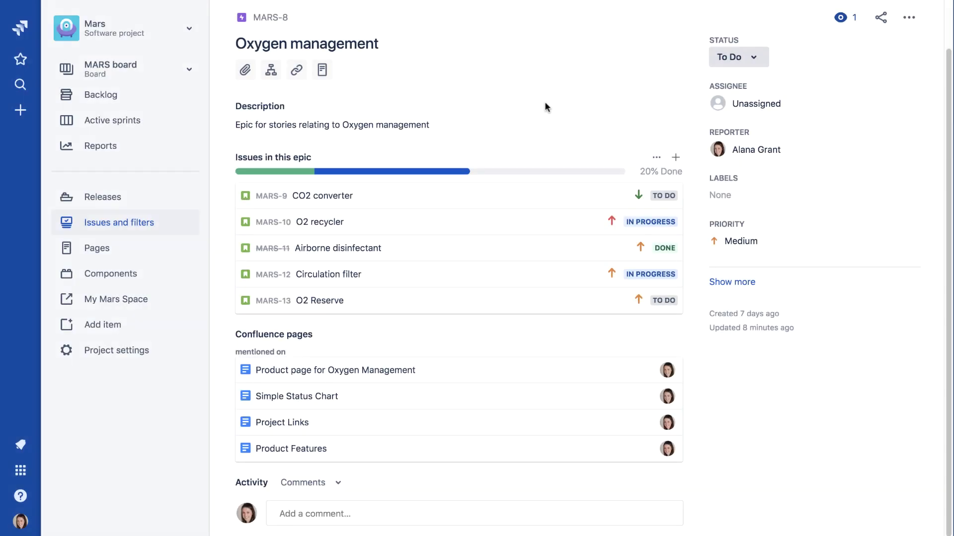
Create a 'Contamination Indicator' story in the Oxygen management epic, then return to the product page.
click(676, 158)
click(292, 267)
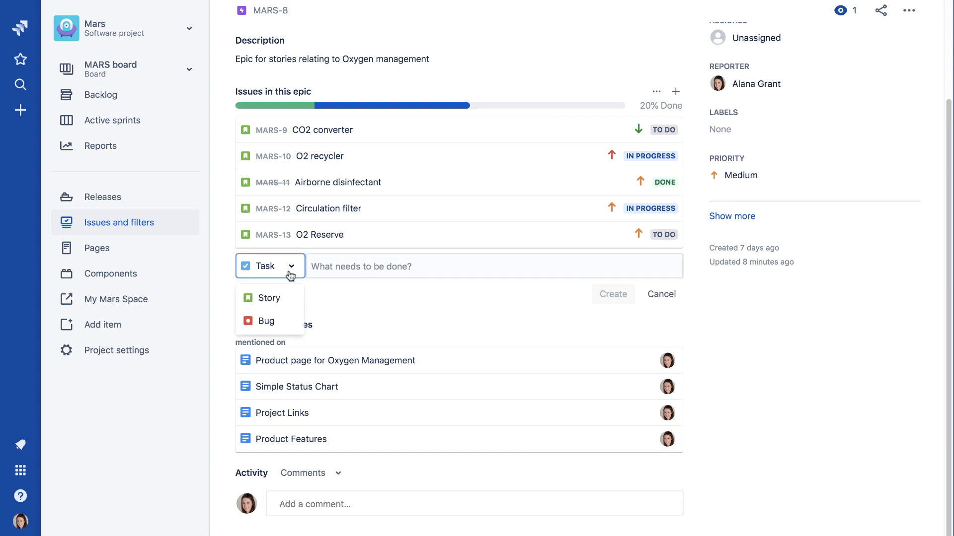
click(281, 298)
key(Tab)
text(Contamination Indicator)
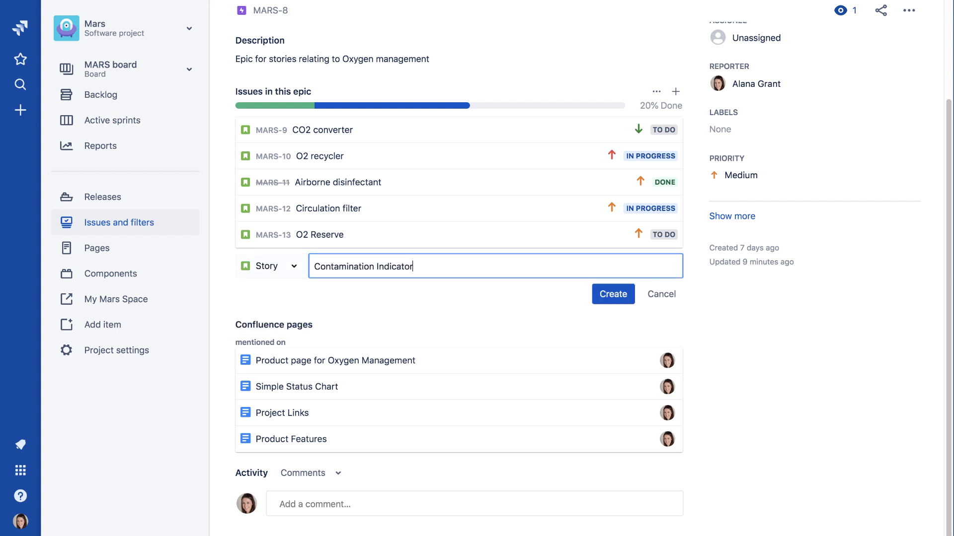
click(613, 294)
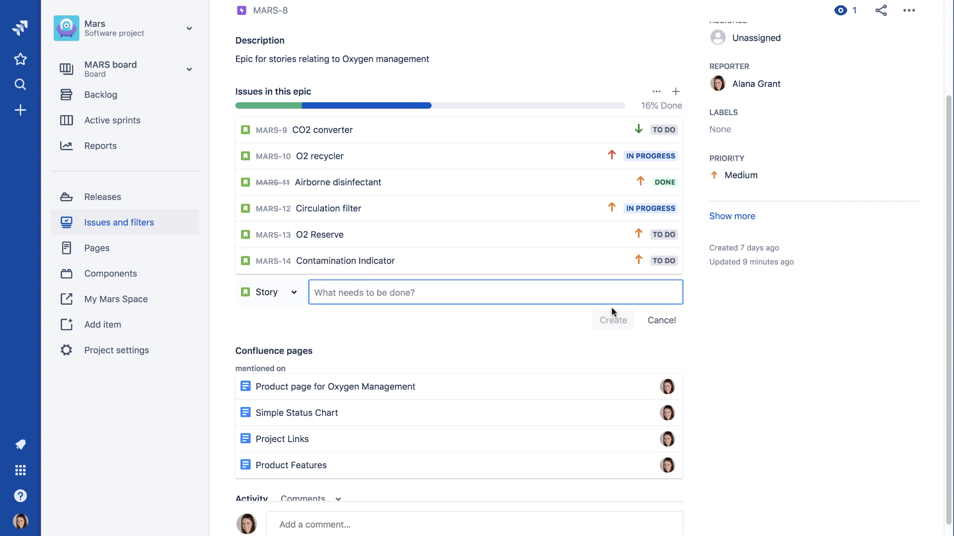
click(391, 390)
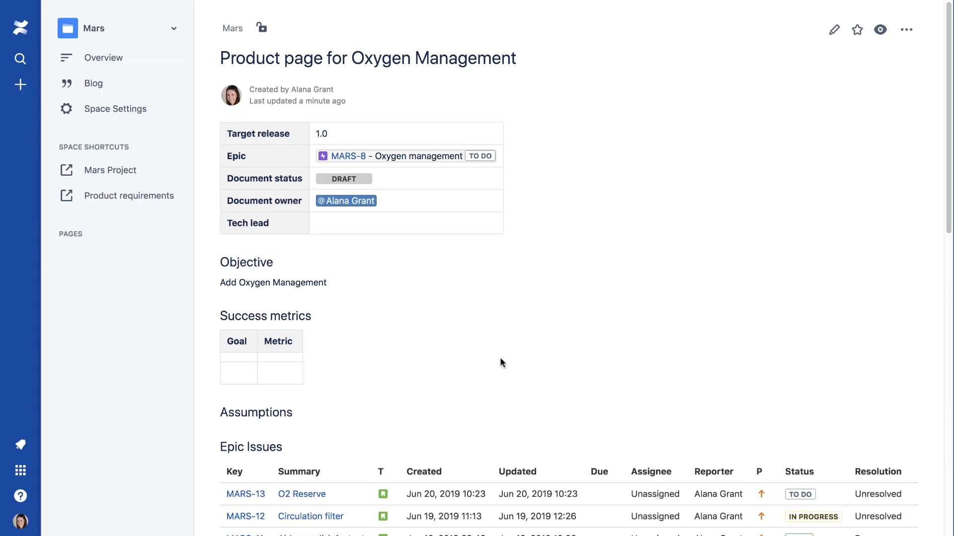
Refresh the Epic Issues table so it shows six issues including MARS-14 Contamination Indicator.
scroll(948, 147, down, 3)
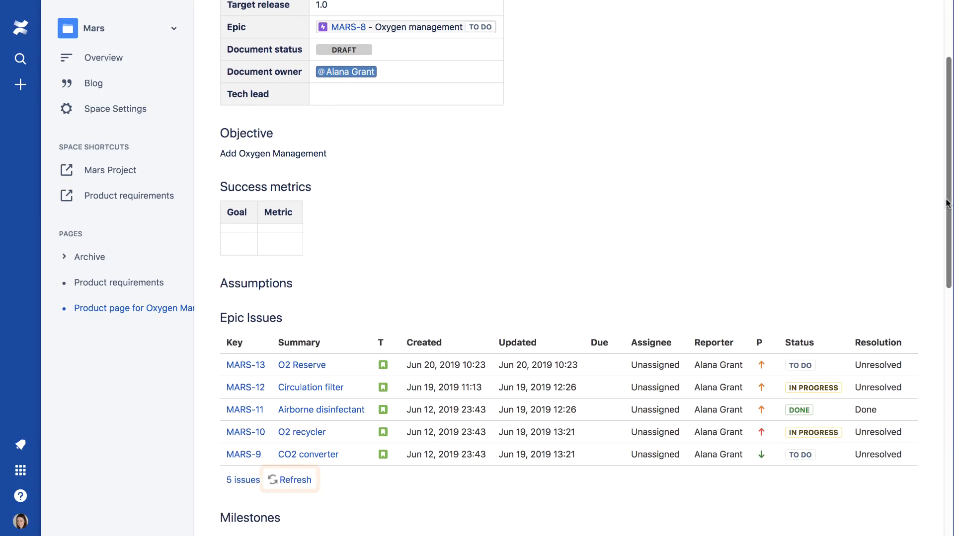
click(293, 479)
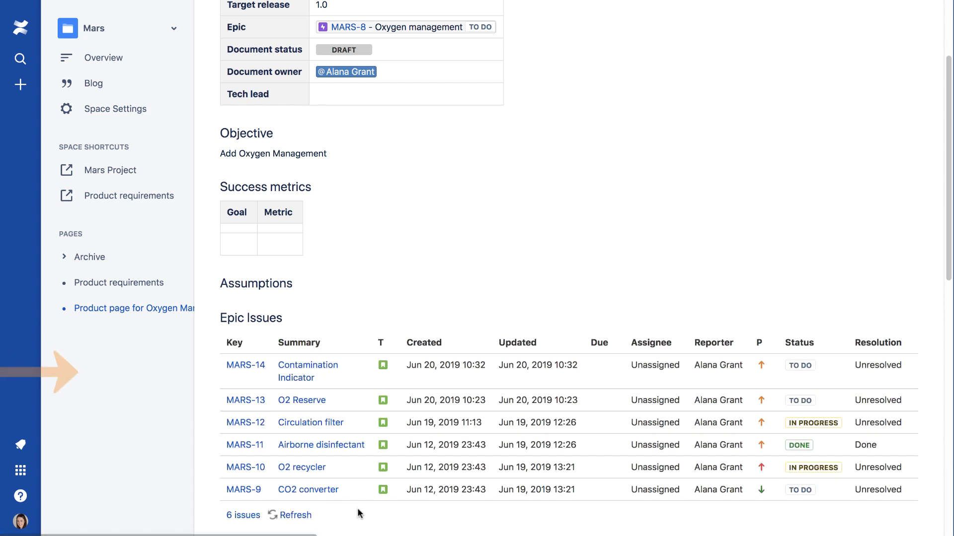